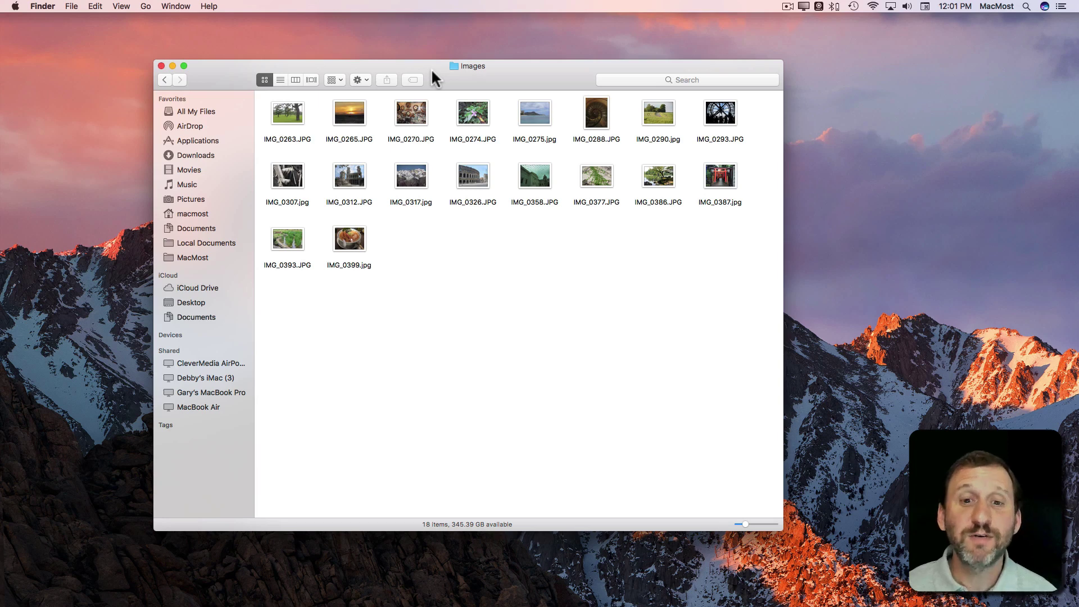
Check IMG_0263.JPG's info (4 MB), then select all 18 photos in the Images folder
click(299, 119)
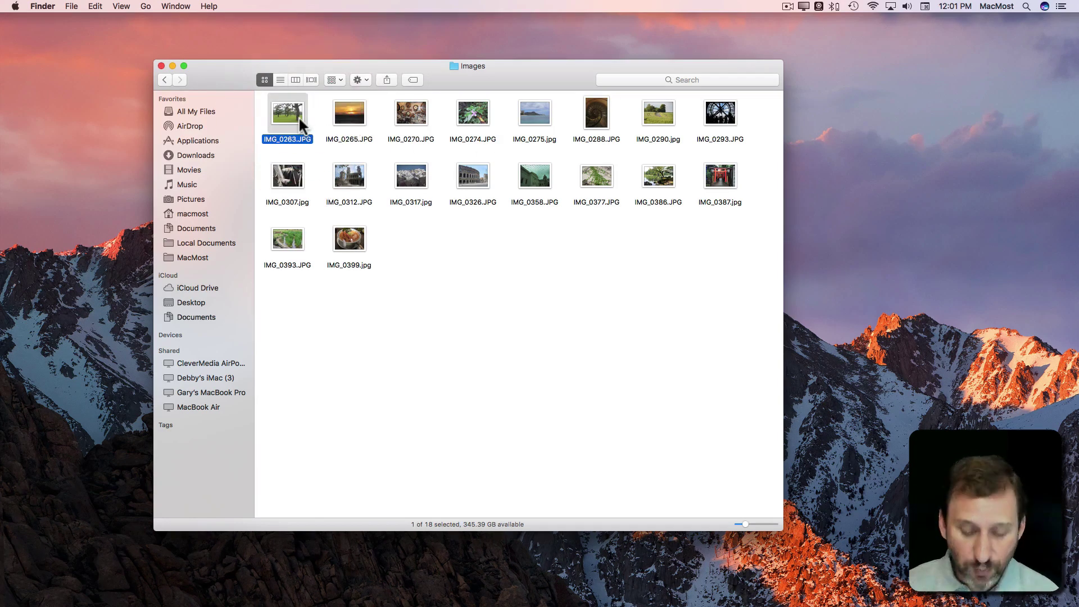
key(super+i)
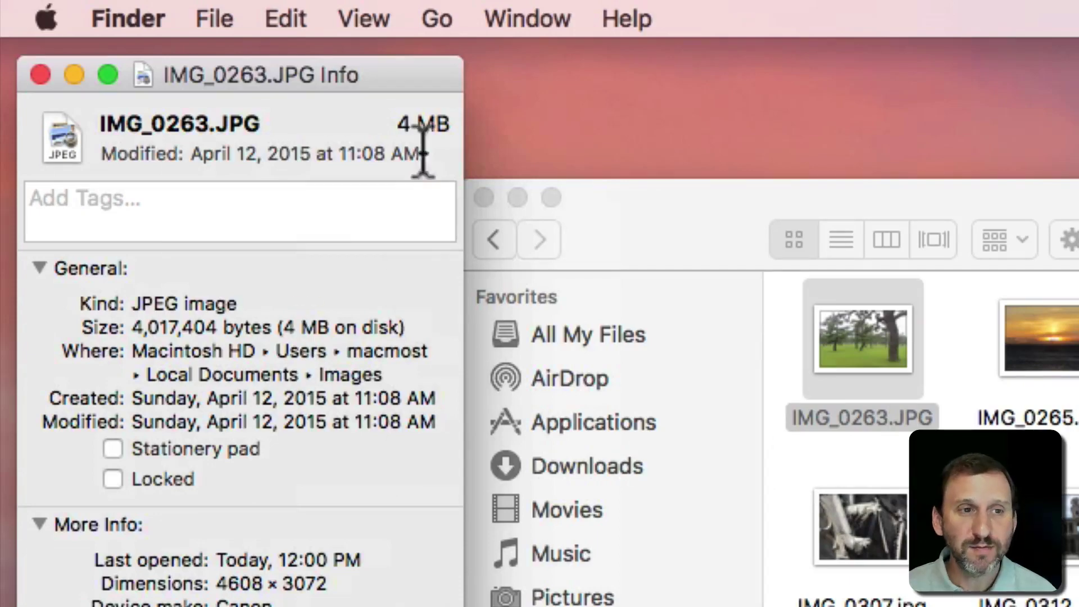
click(41, 75)
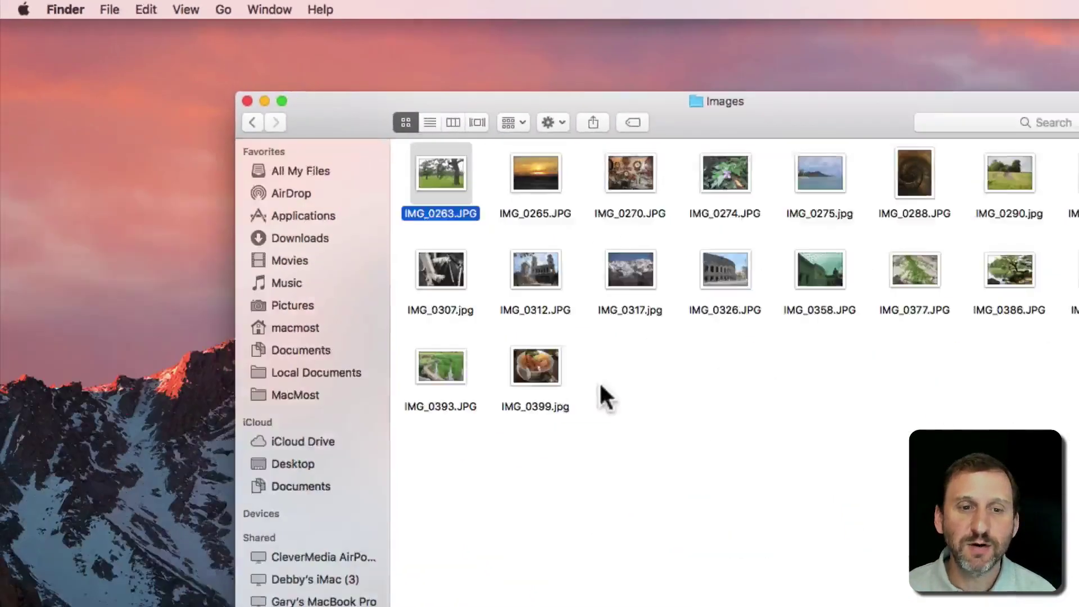
click(439, 277)
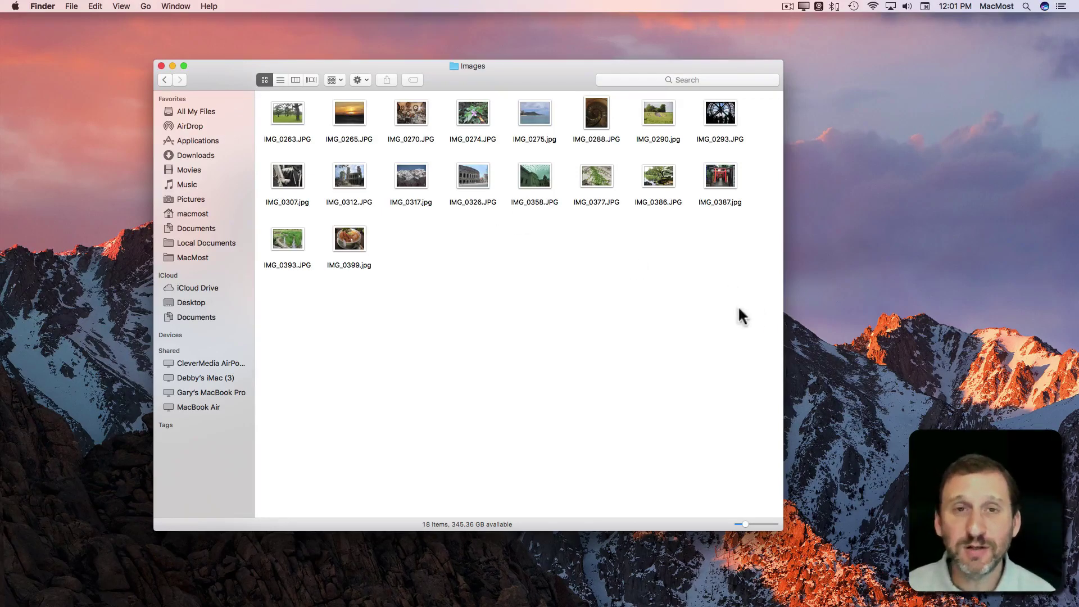
key(super+a)
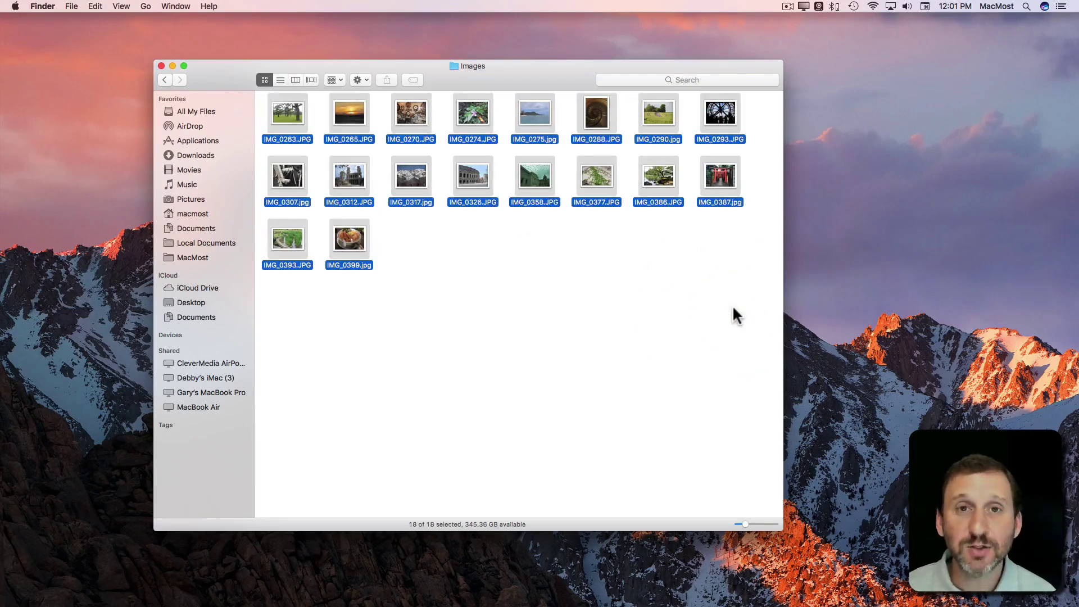
Open the 18 selected photos in one Preview window with thumbnails and show IMG_0270.JPG
key(super+o)
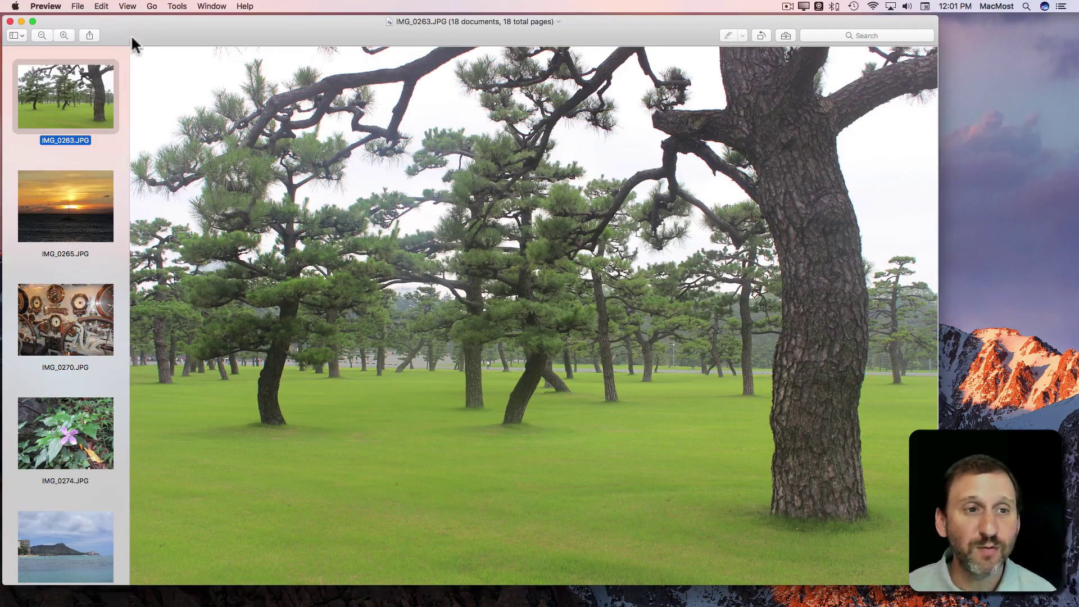
drag(23, 35, 24, 60)
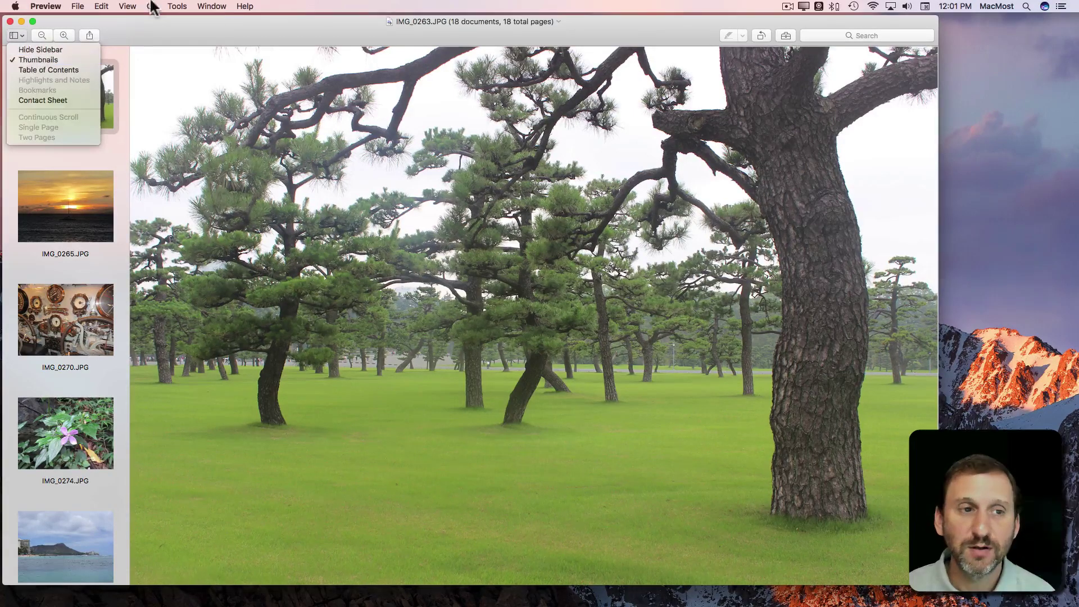
click(128, 6)
click(451, 51)
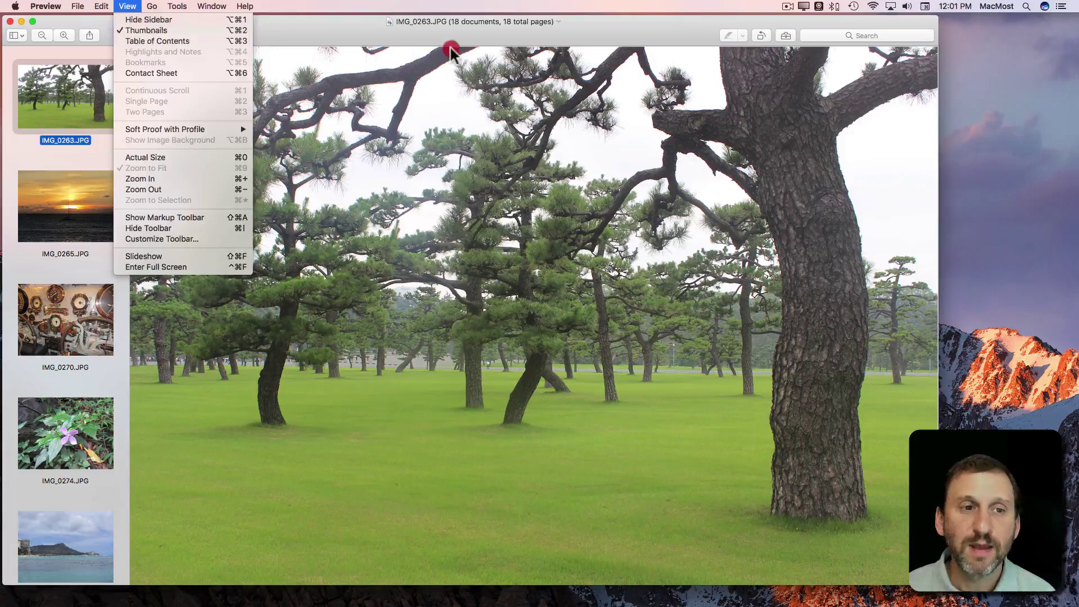
click(64, 231)
click(65, 300)
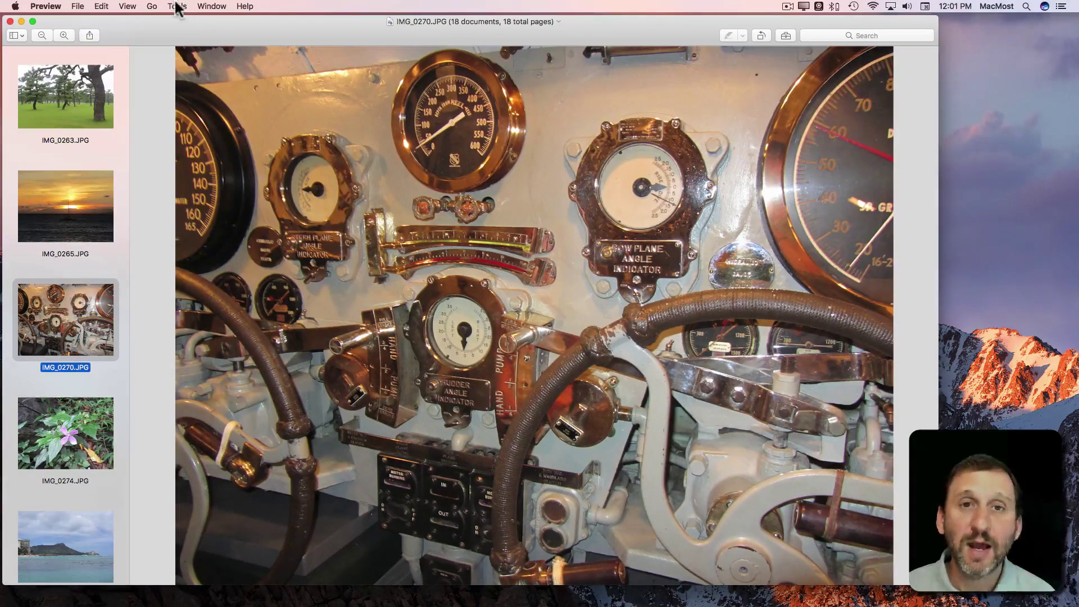
click(79, 6)
click(107, 123)
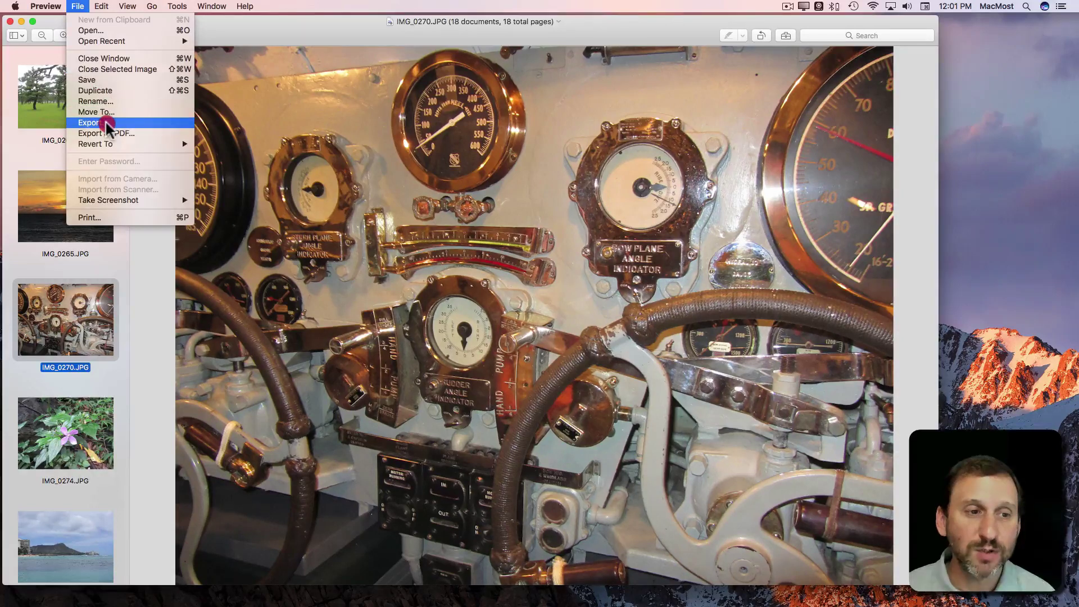
click(84, 6)
click(67, 89)
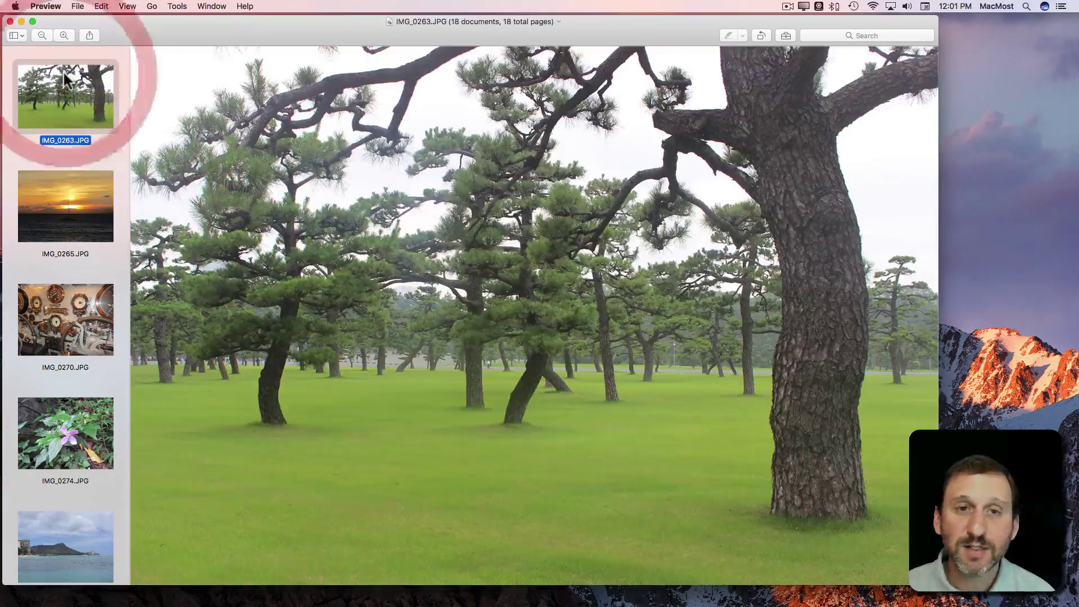
super+click(60, 188)
click(73, 6)
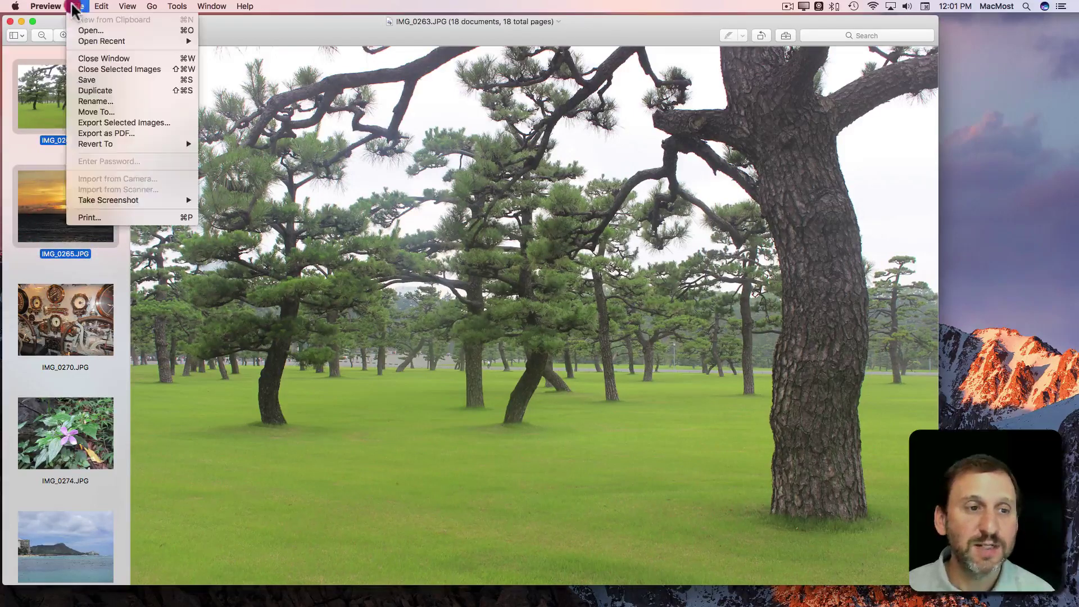
click(110, 123)
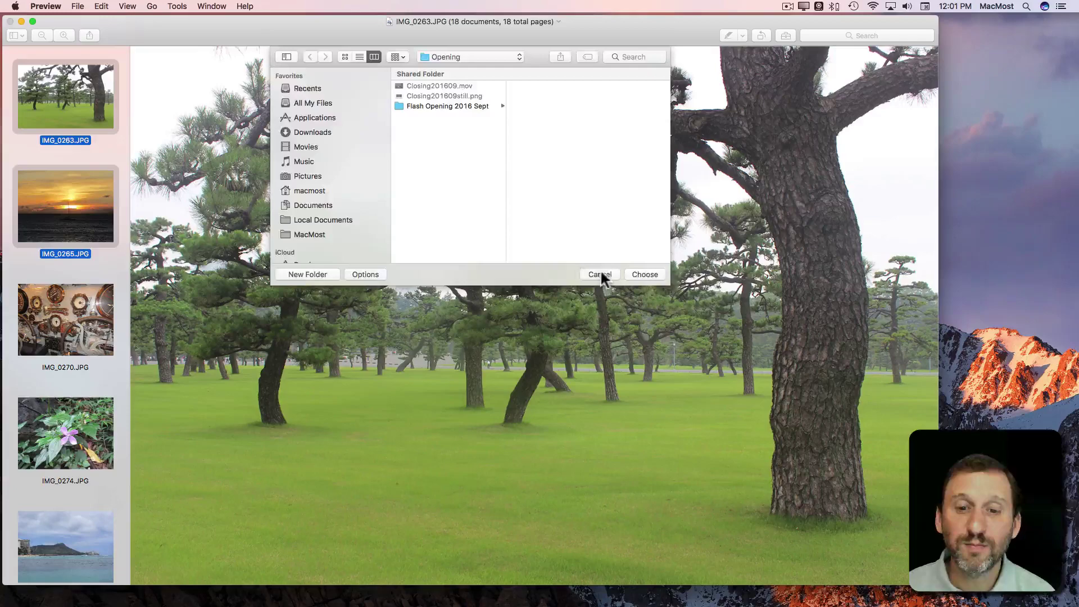
click(600, 274)
Display the tree photo IMG_0263 and select all open photos
click(83, 303)
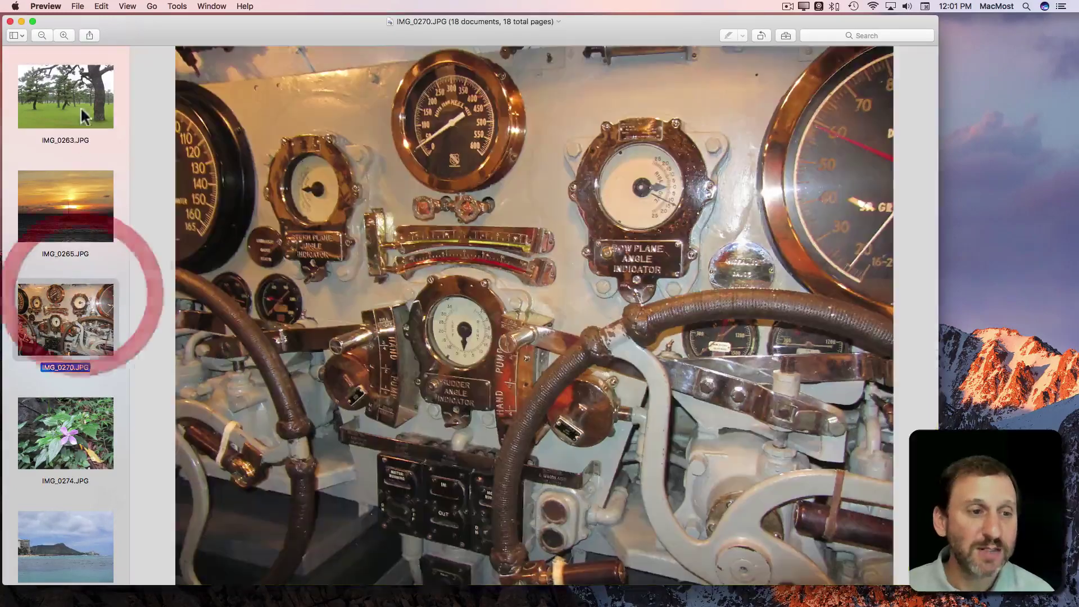
click(81, 108)
key(super+a)
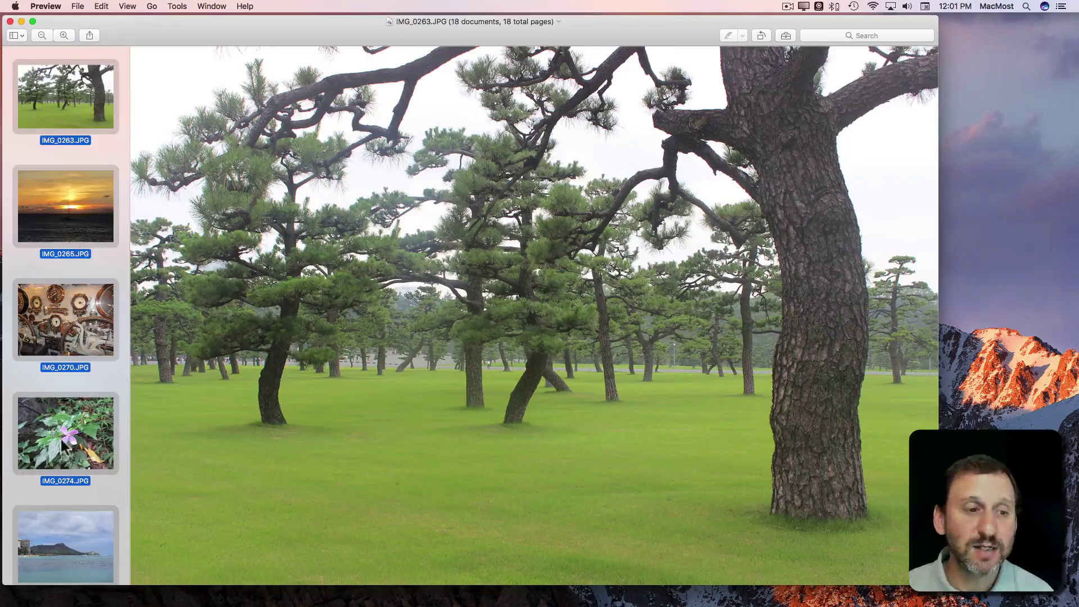
scroll(60, 437, down, 10)
Inspect Export Selected Images options, lowering quality and viewing formats, then cancel the export
click(77, 6)
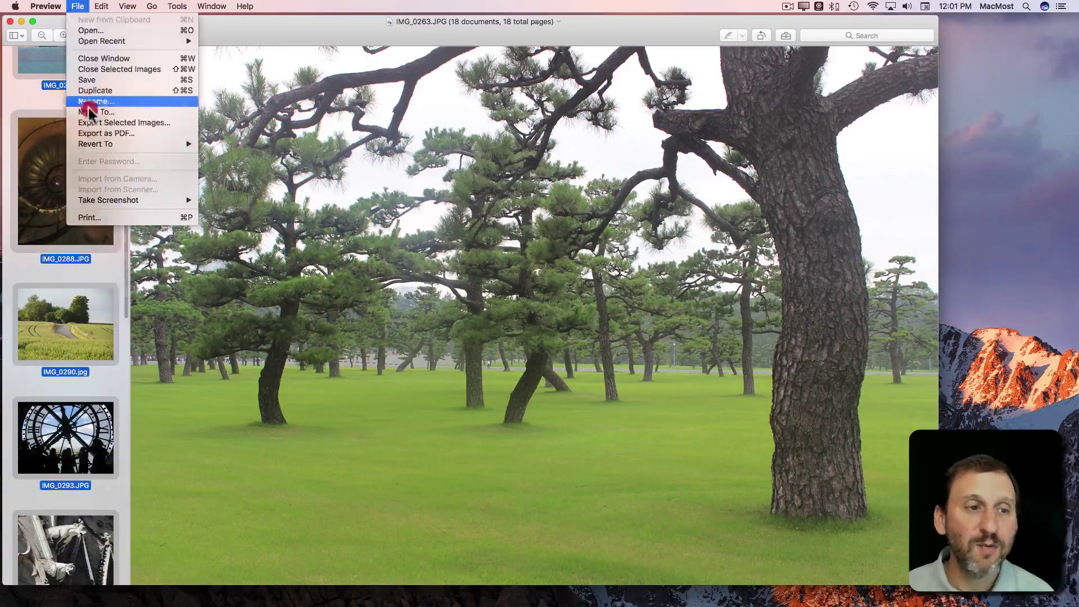
click(90, 122)
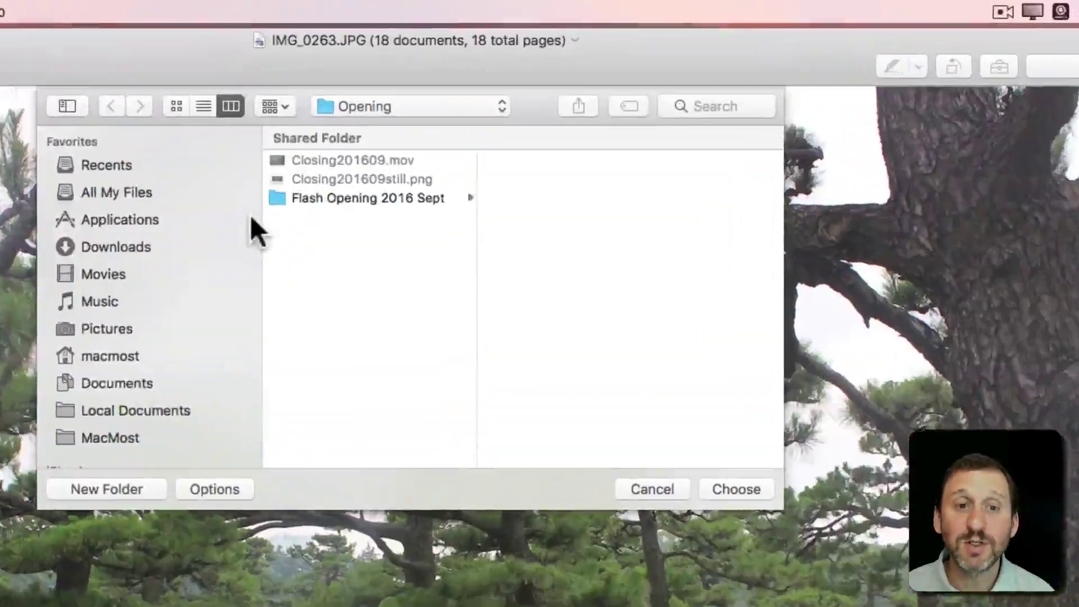
click(211, 490)
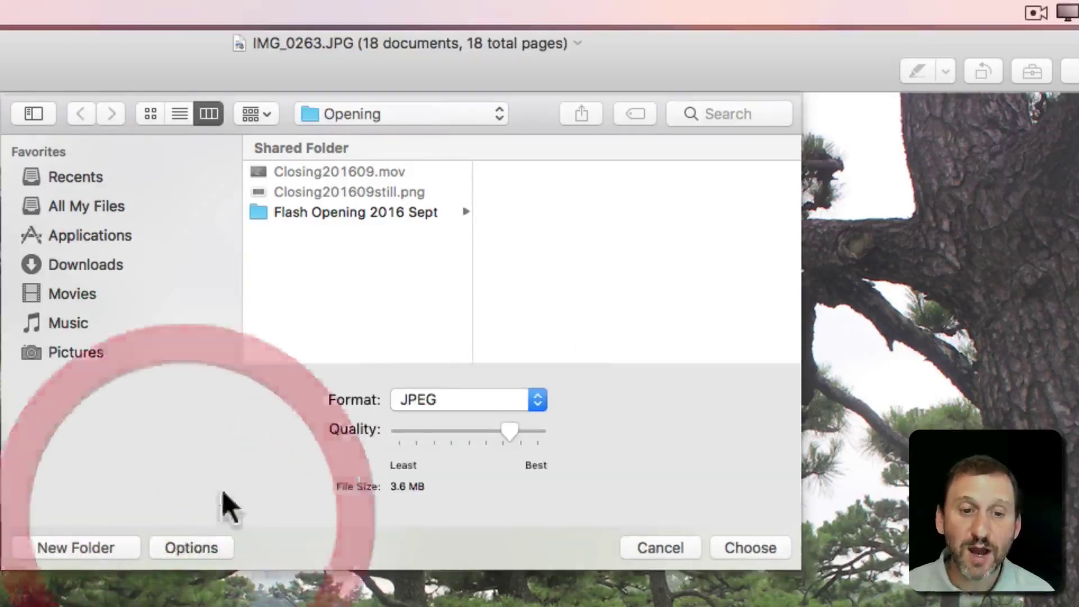
drag(510, 438, 465, 441)
click(456, 393)
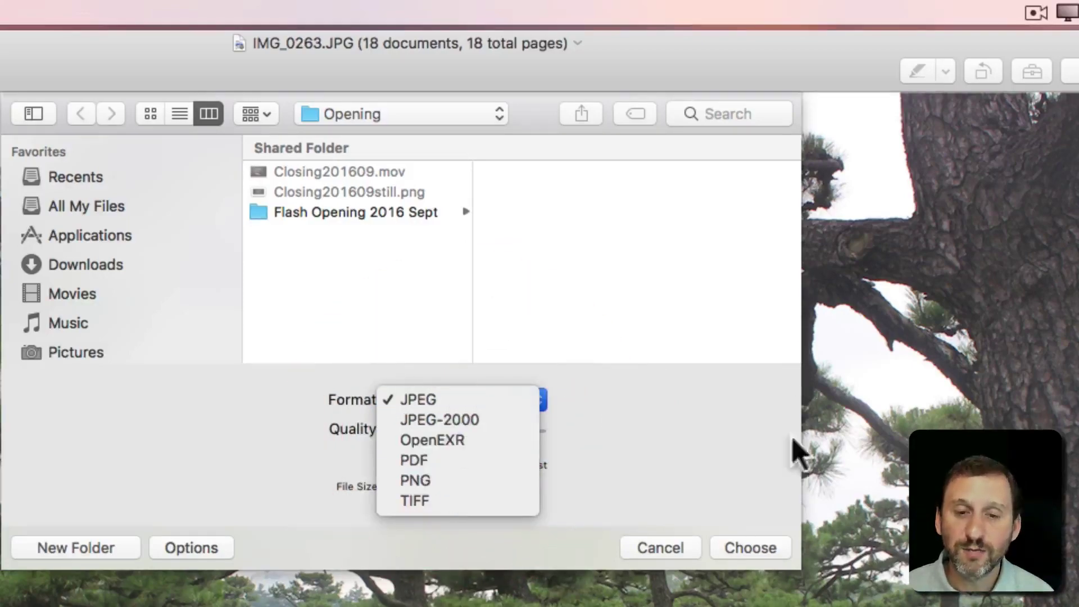
click(799, 455)
click(660, 549)
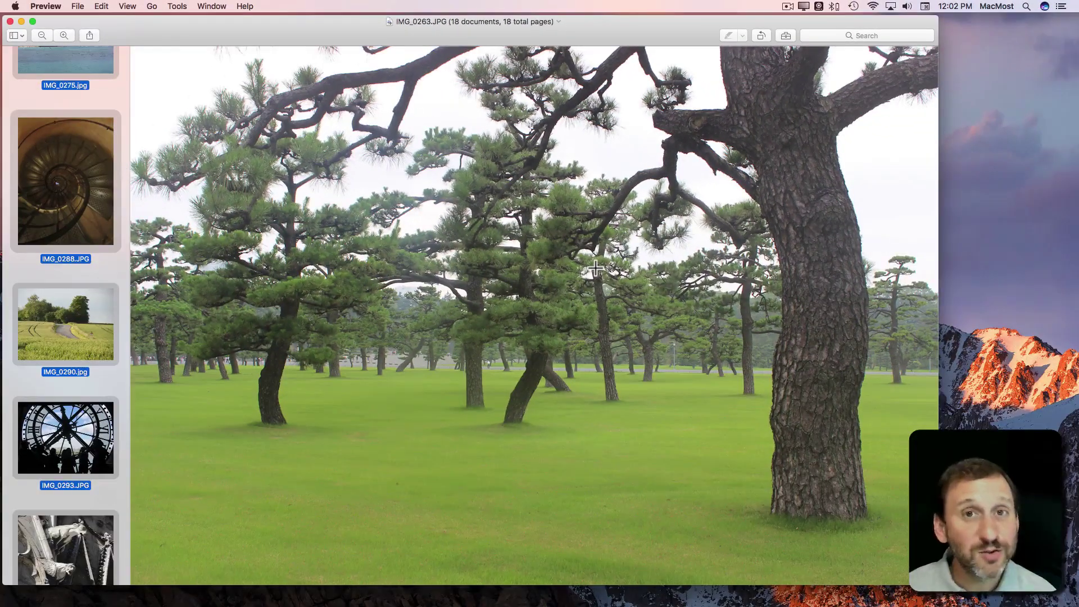
In Adjust Size, set all images to fit into 640 × 480, cutting 57.1 MB to 2 MB
scroll(34, 117, up, 10)
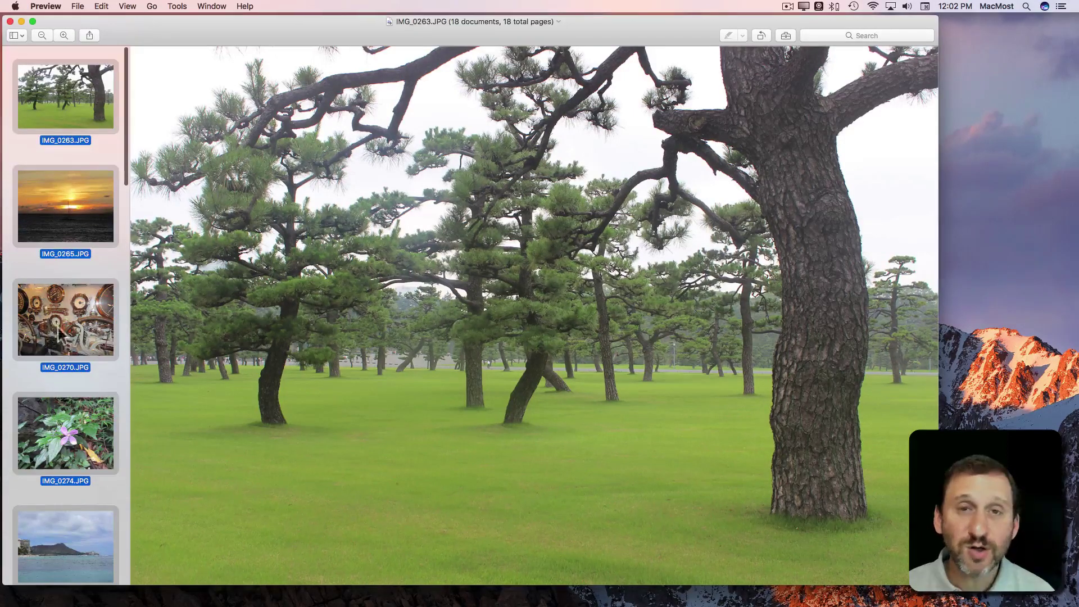
click(176, 7)
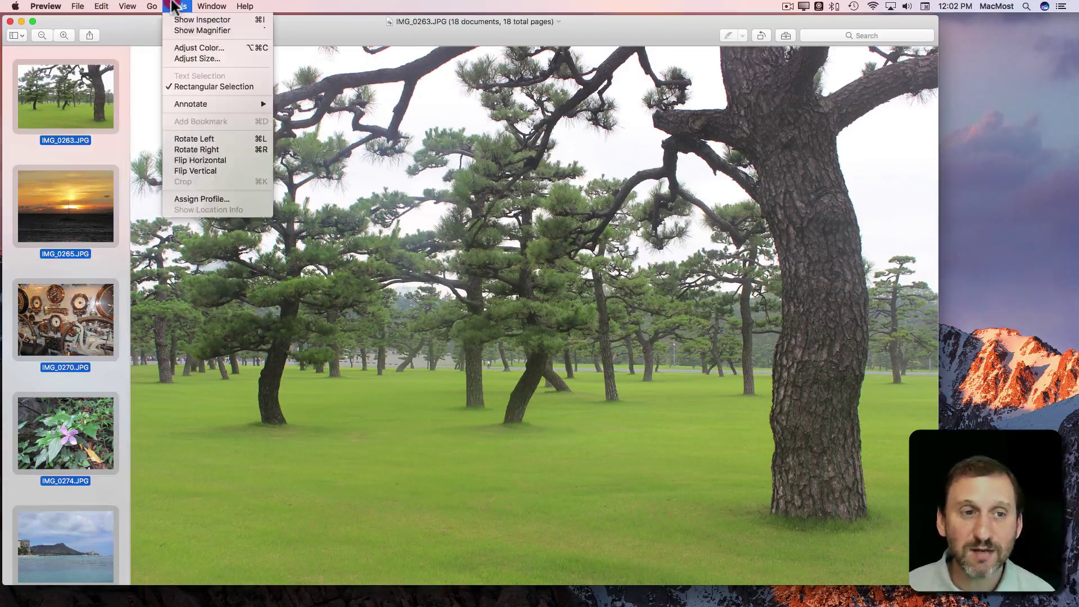
click(194, 59)
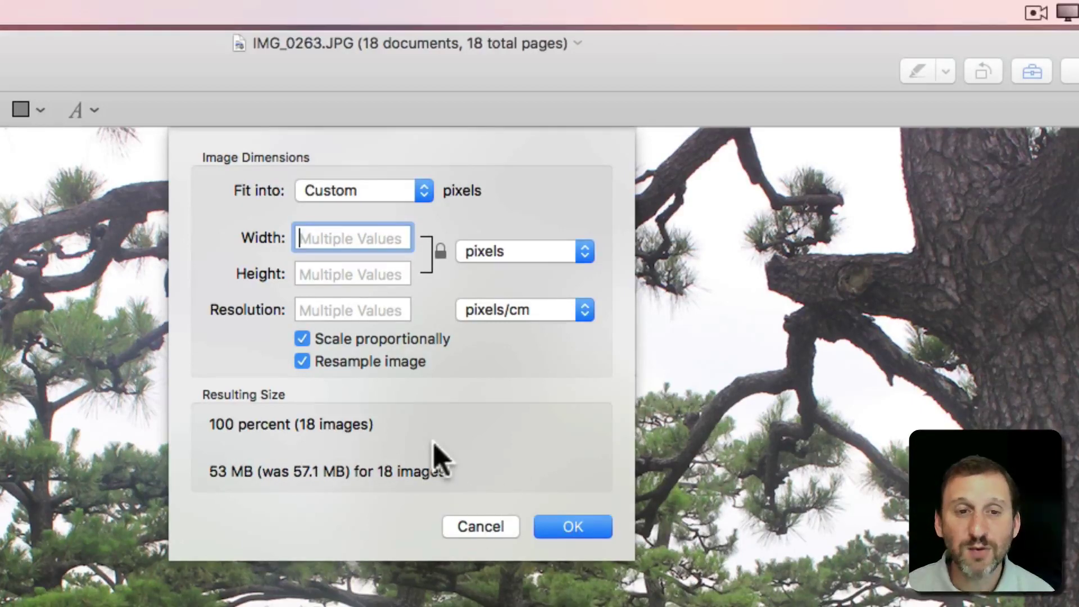
drag(364, 190, 362, 231)
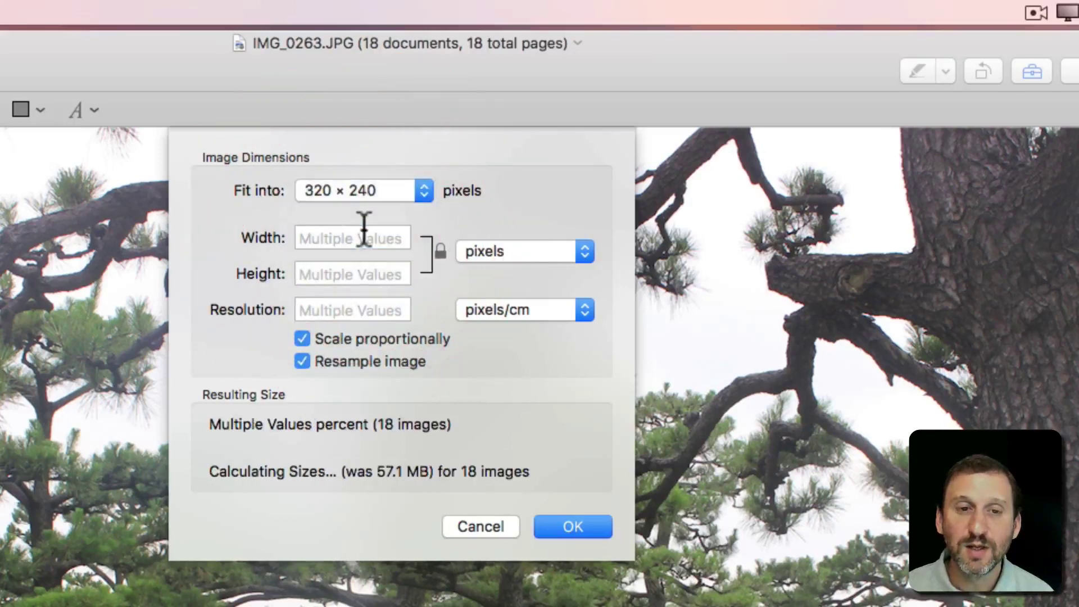
drag(349, 195, 352, 214)
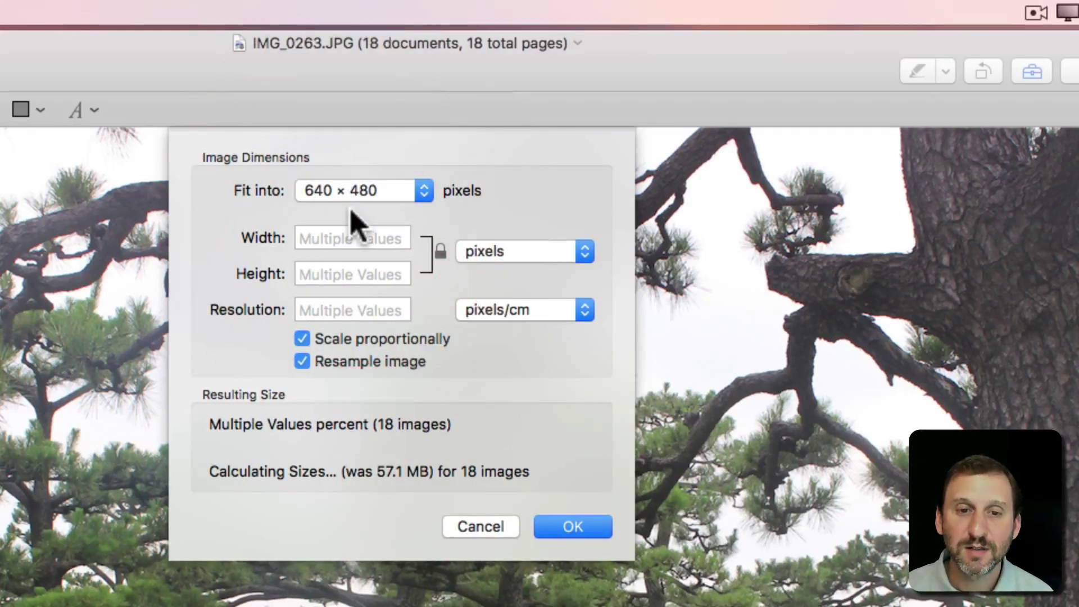
click(363, 239)
drag(474, 250, 499, 270)
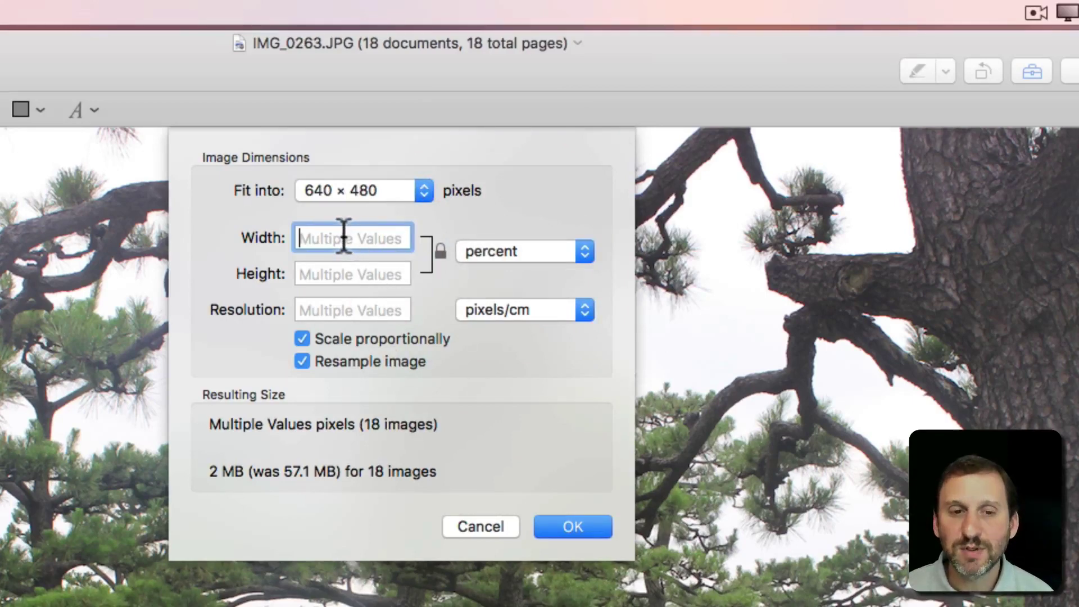
text(50)
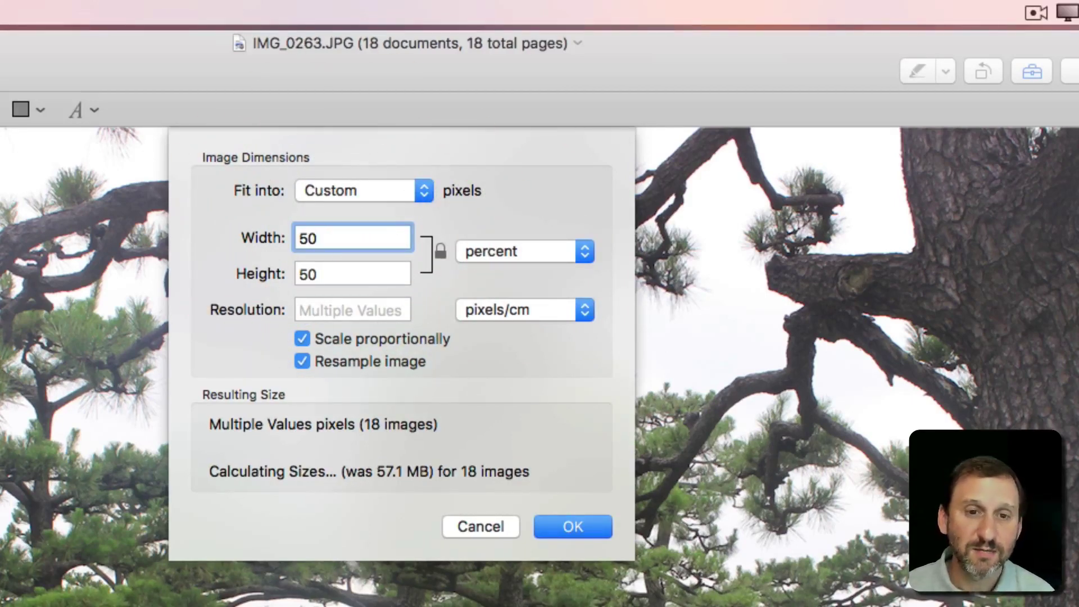
click(354, 188)
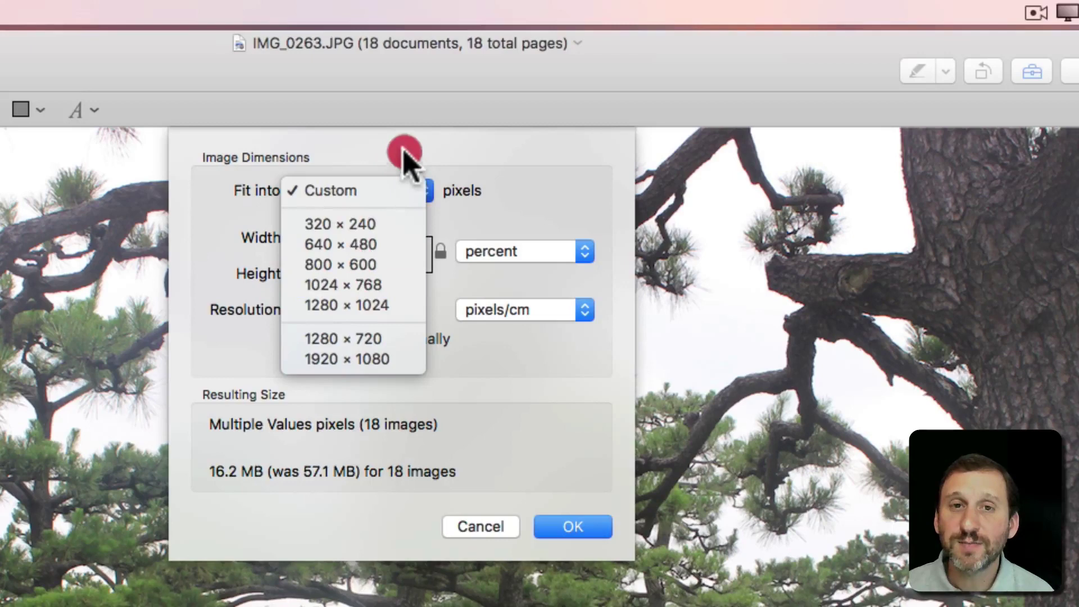
click(383, 247)
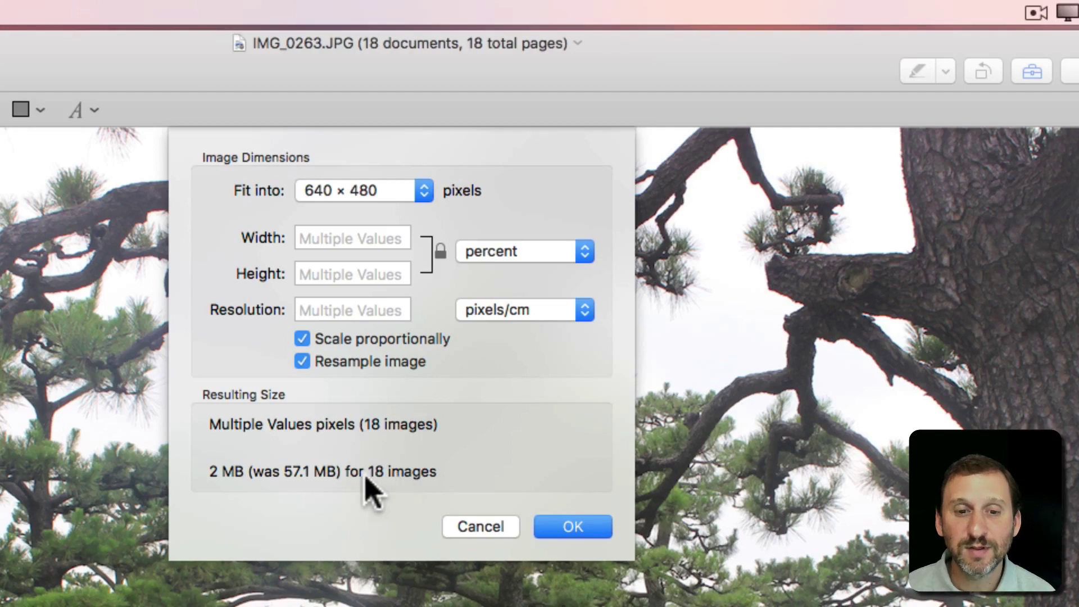
Apply the 640 × 480 resize and check the resized sunset and flower photos
click(573, 527)
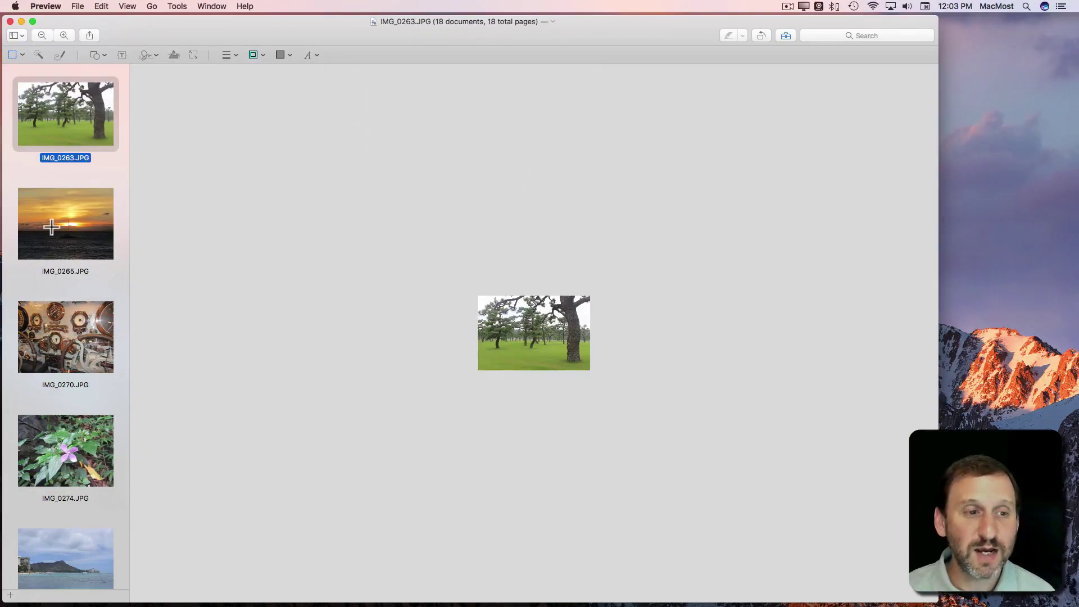
click(55, 231)
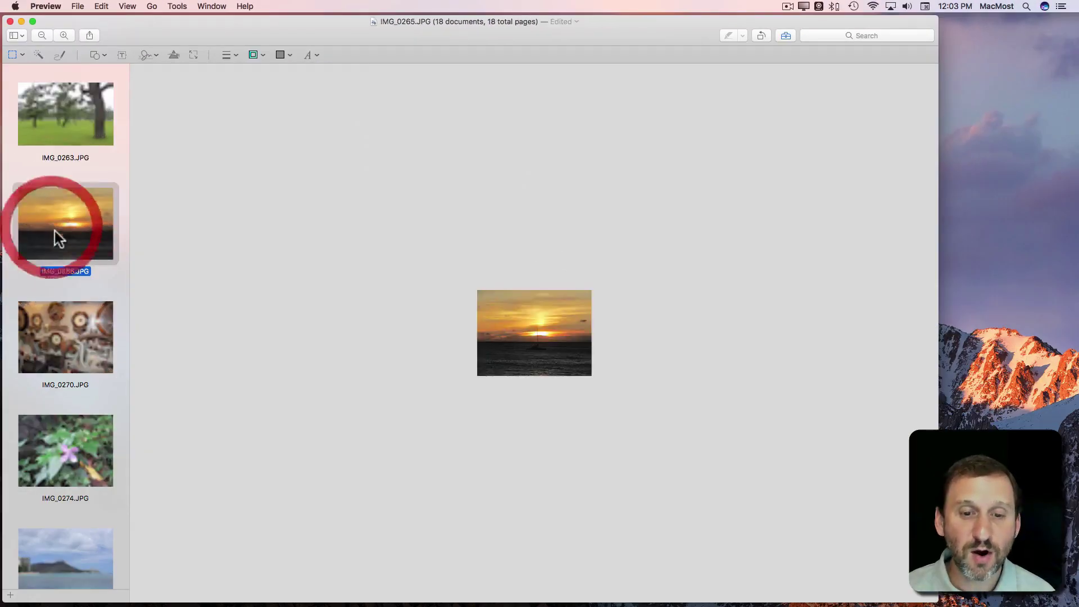
click(56, 312)
click(72, 438)
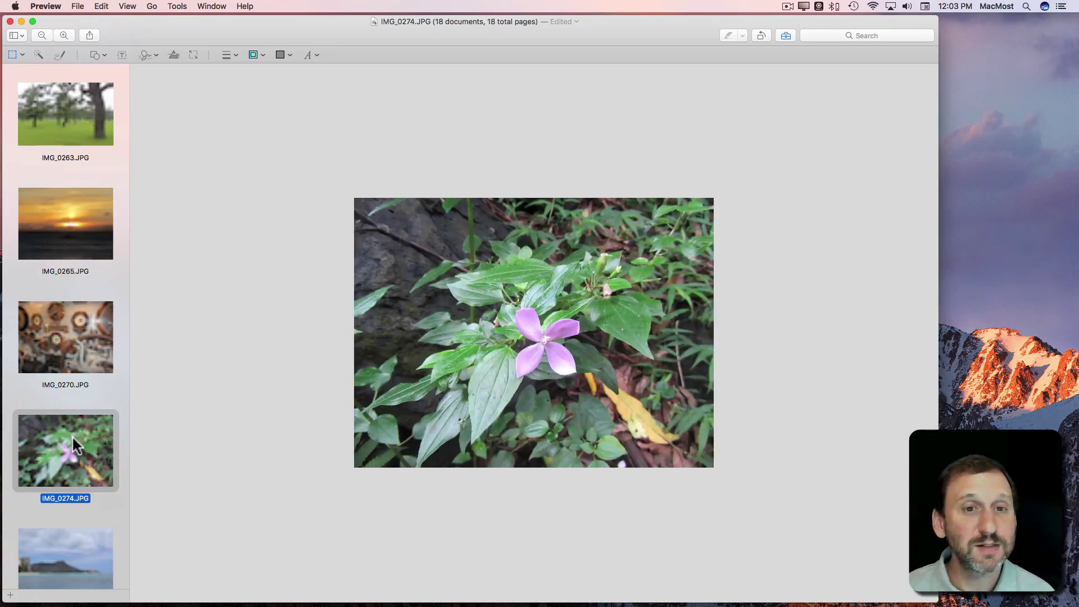
click(77, 6)
Export the selected images into a new 'Temp' folder created on the Desktop
shift+click(59, 130)
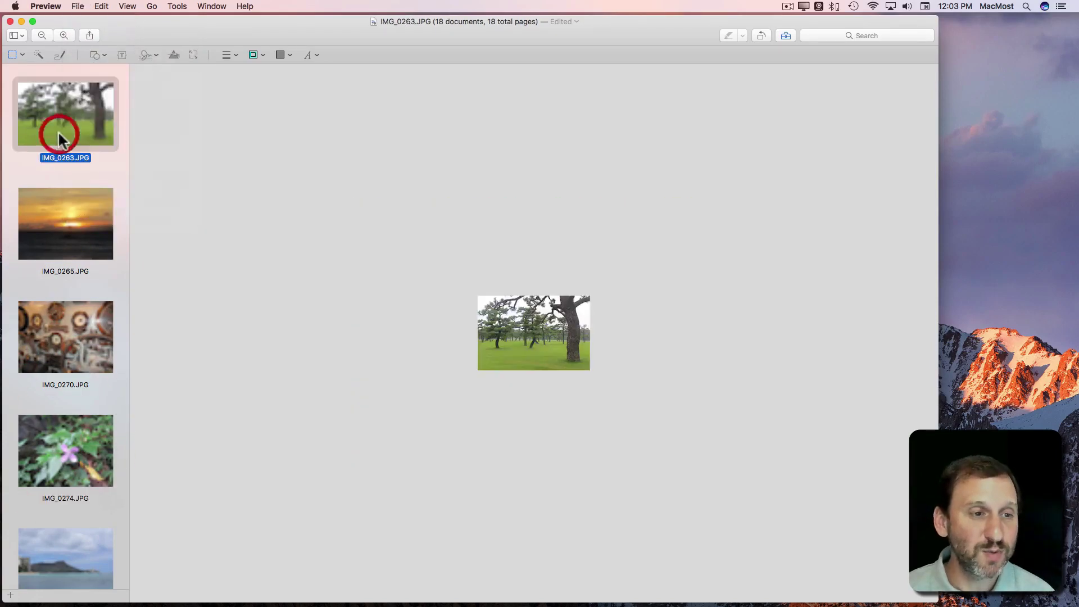
click(78, 6)
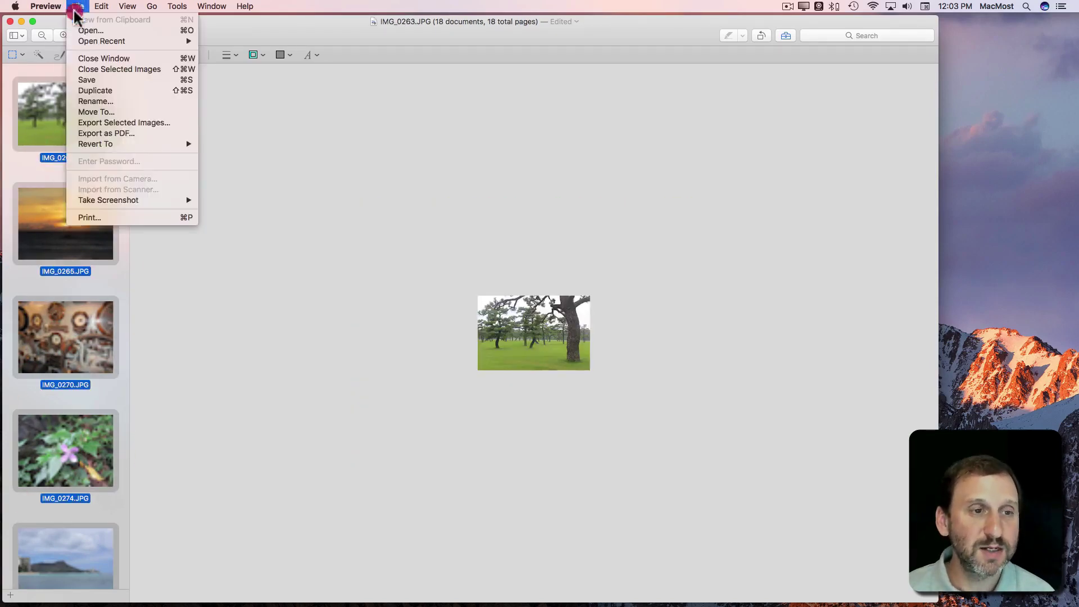
click(106, 122)
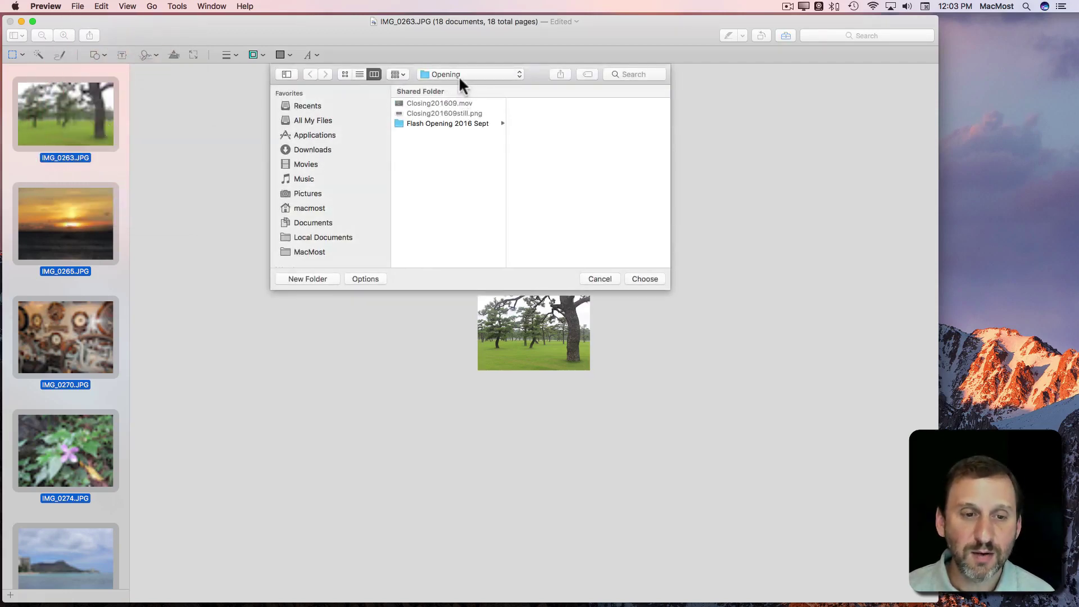
key(super+shift+d)
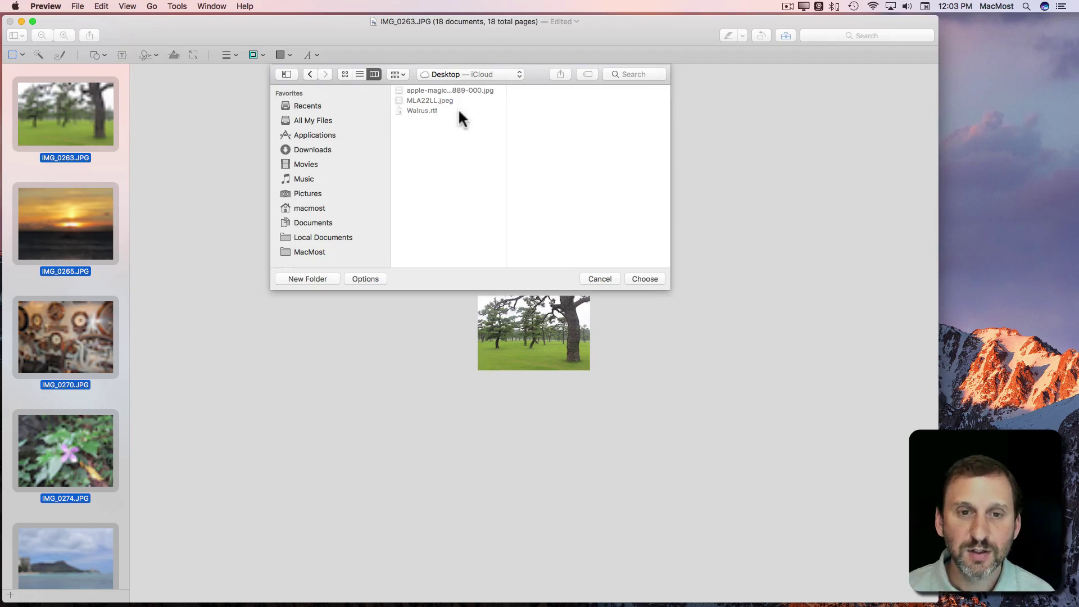
click(306, 276)
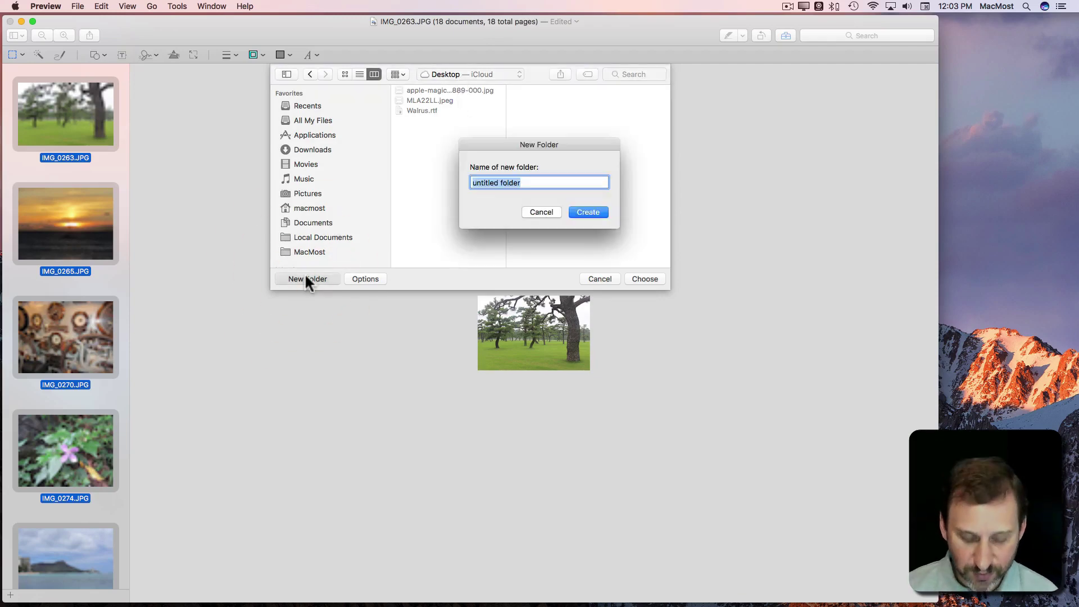
text(Temp)
key(Return)
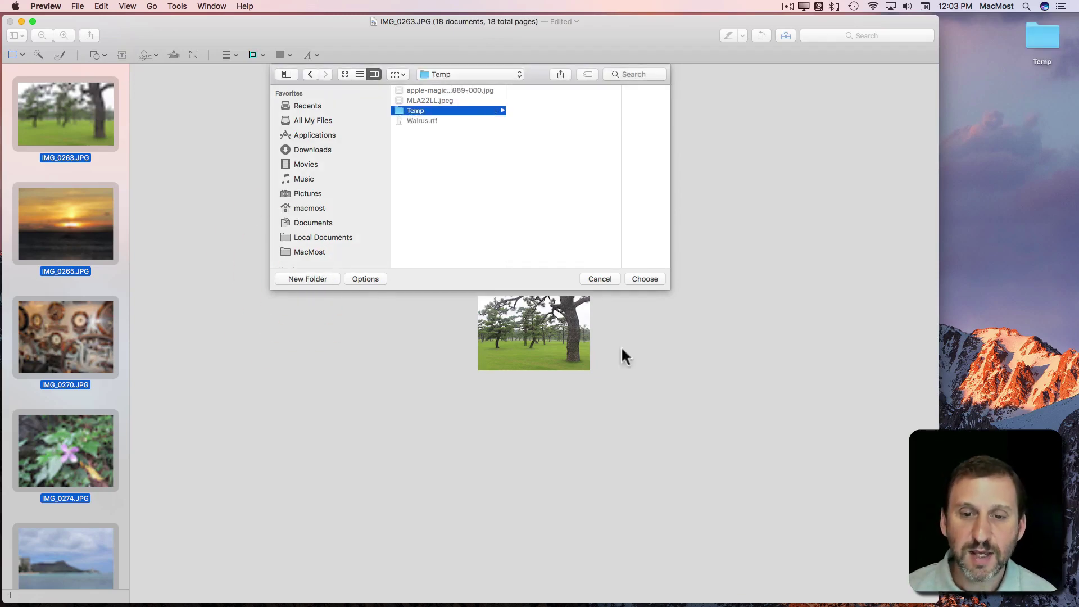
click(640, 279)
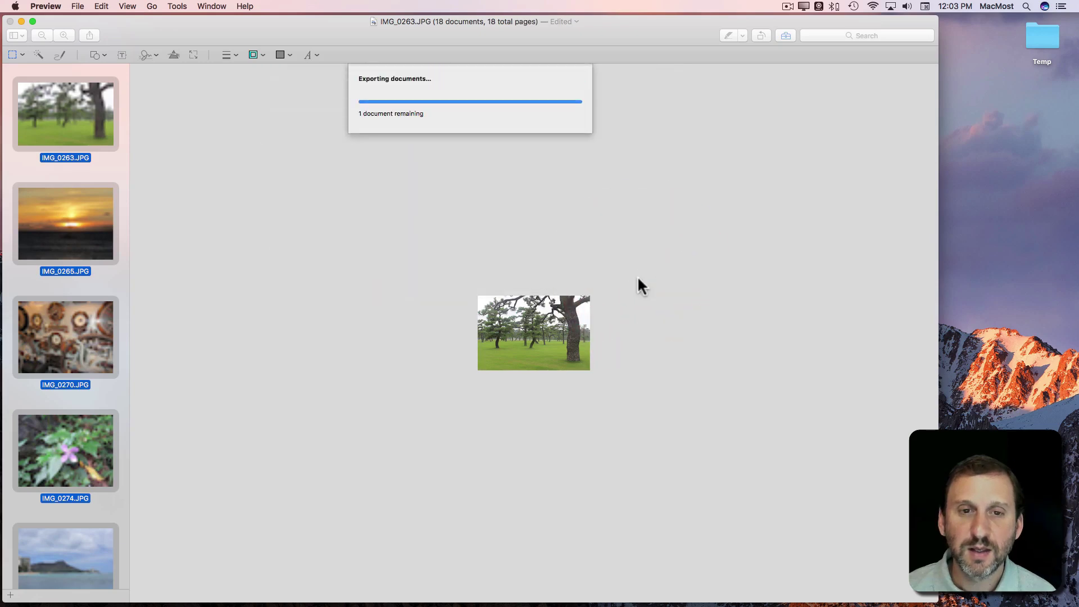
Open the Desktop Temp folder and Quick Look through the exported JPEGs from IMG_0263.jpeg
double_click(1036, 31)
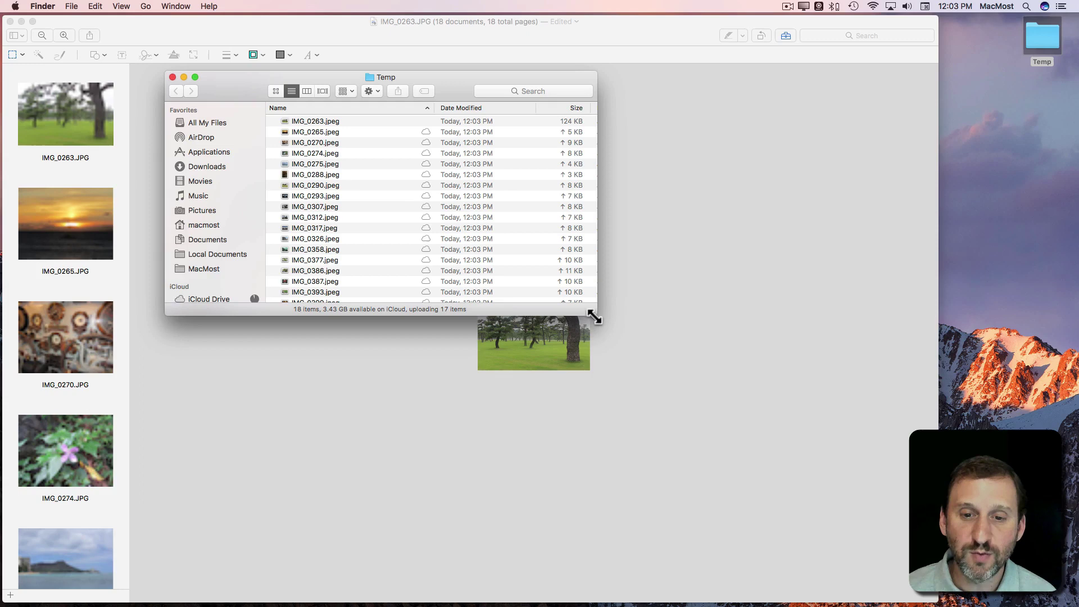
drag(594, 319, 661, 504)
click(321, 119)
key(space)
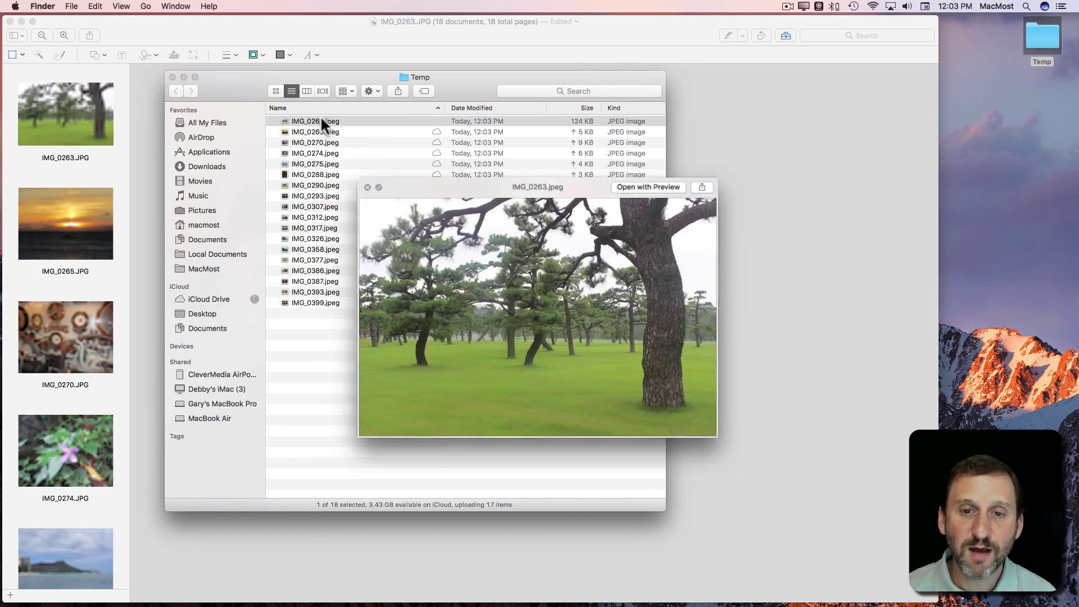
key(Down)
key(Down)
key(Down)
key(Down)
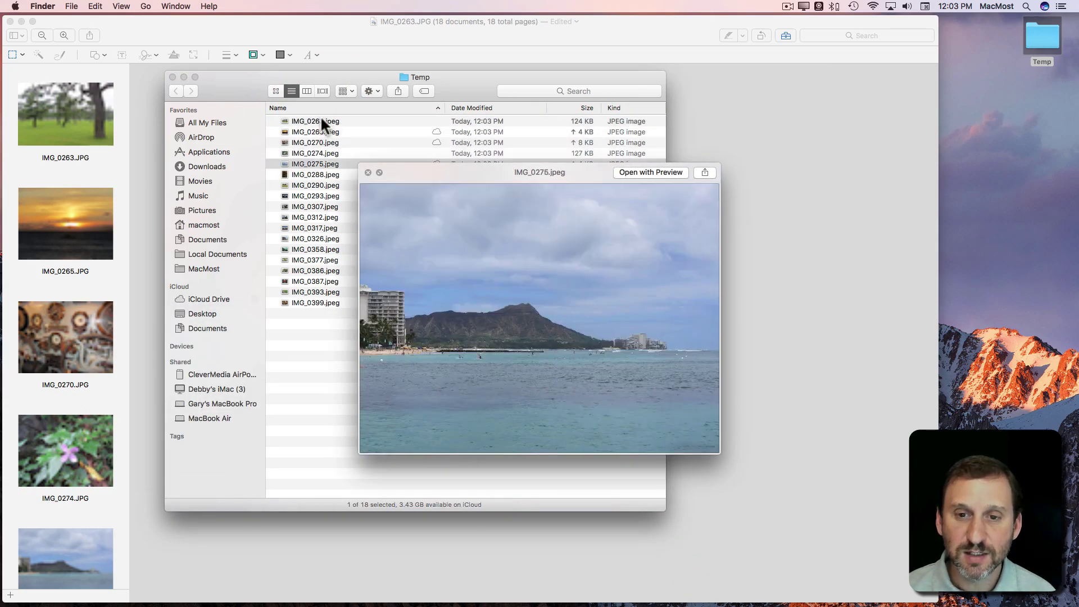
key(space)
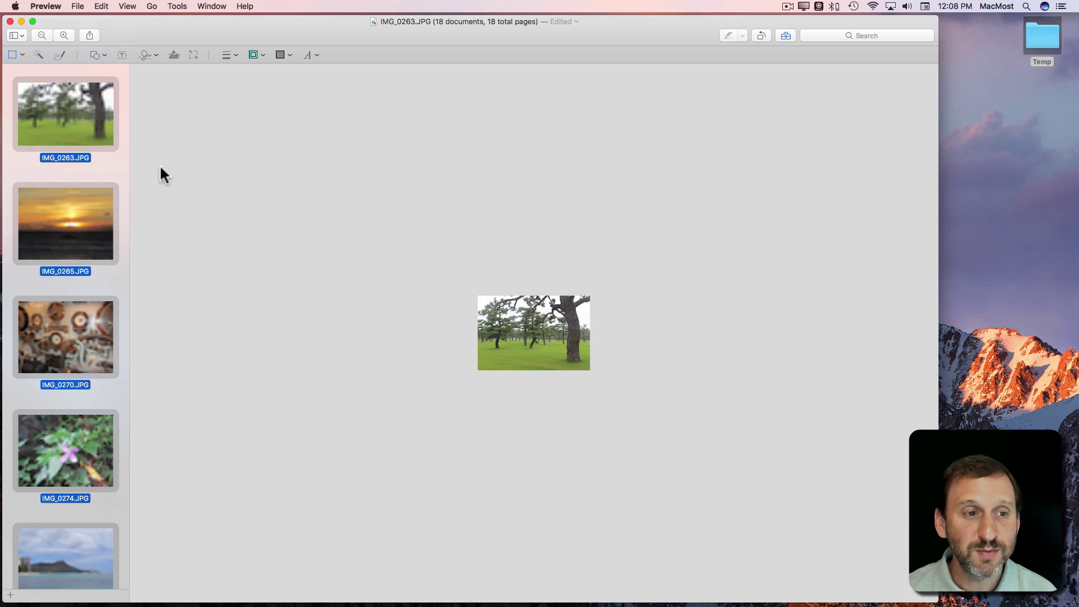
Undo the size change, then rotate the images left
click(101, 7)
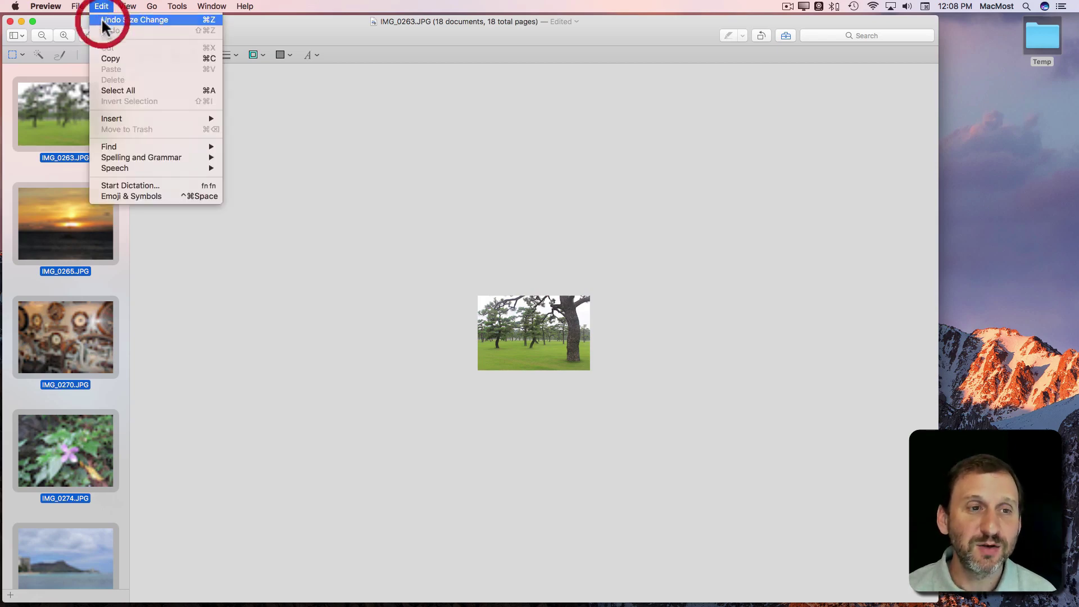
click(103, 22)
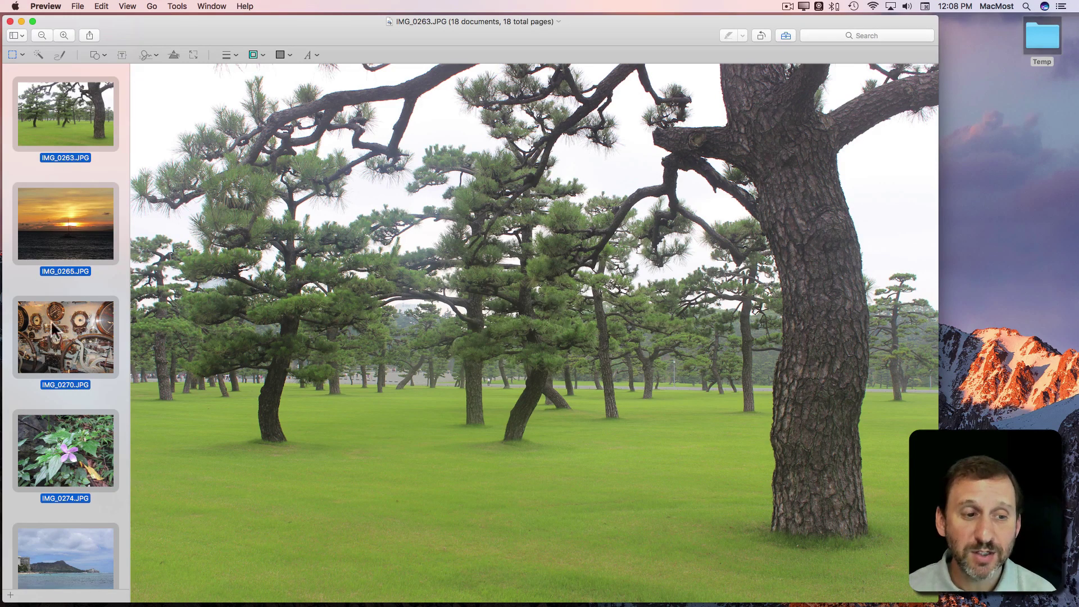
click(179, 6)
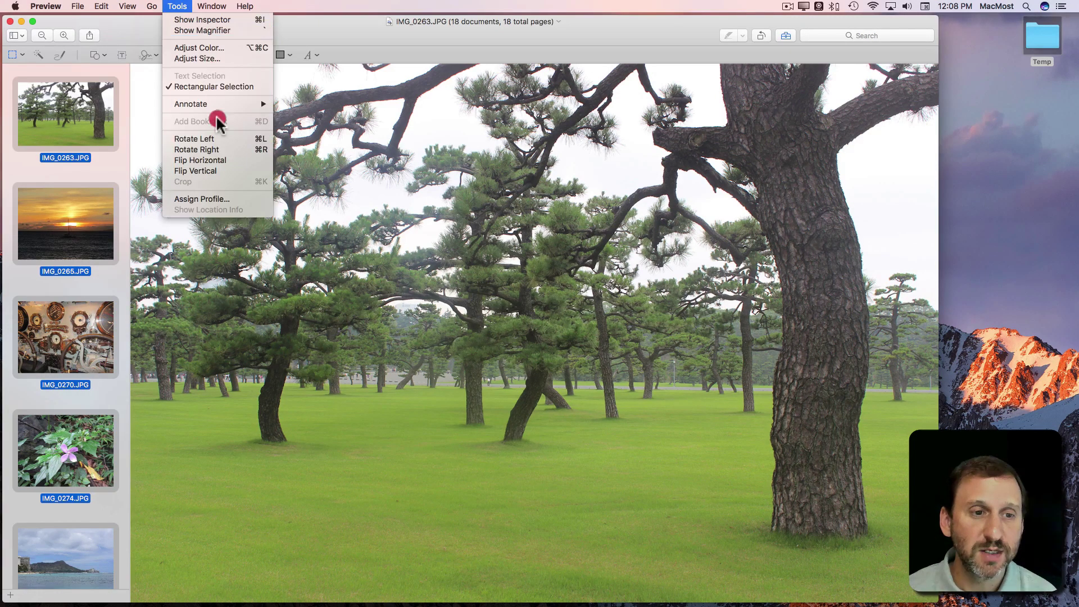
click(216, 136)
Undo the left rotation and select the pine tree image
click(62, 164)
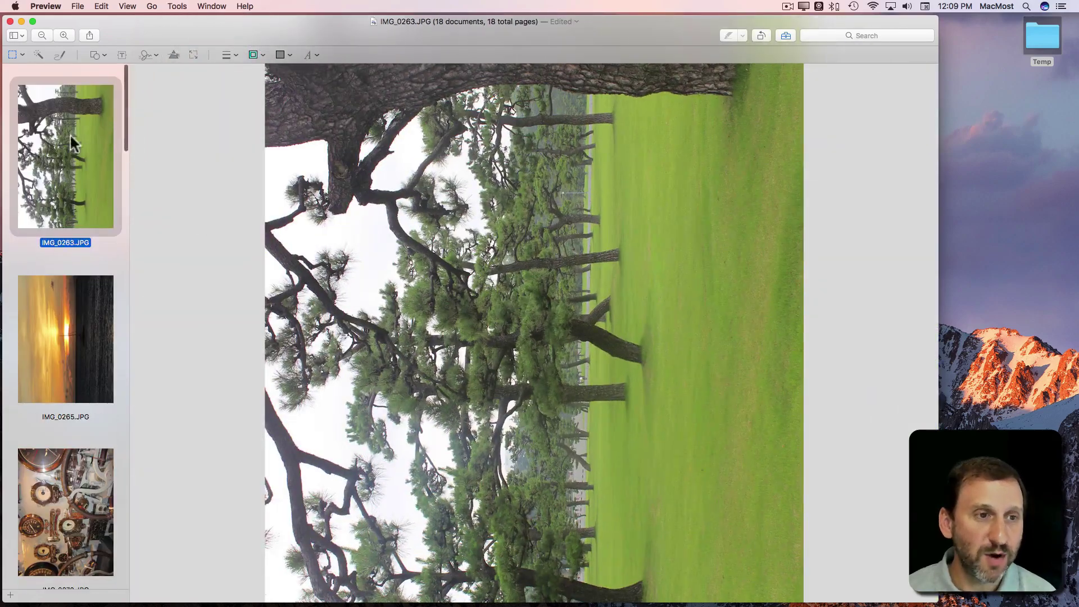
click(101, 7)
click(103, 18)
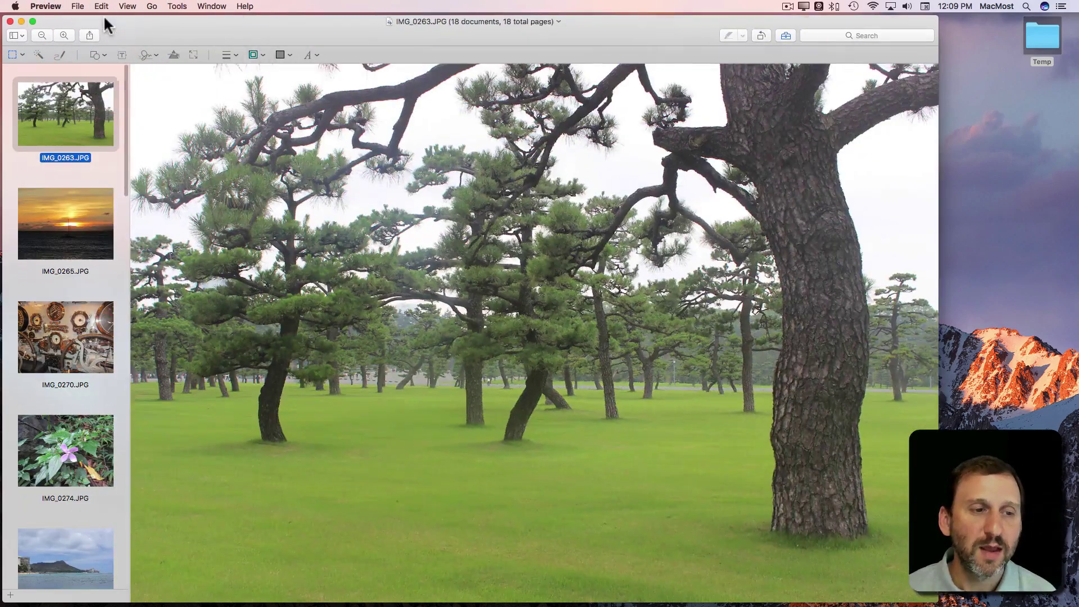
click(55, 110)
Select all photos and drag the Adjust Color white point left to brighten IMG_0263.JPG
key(super+a)
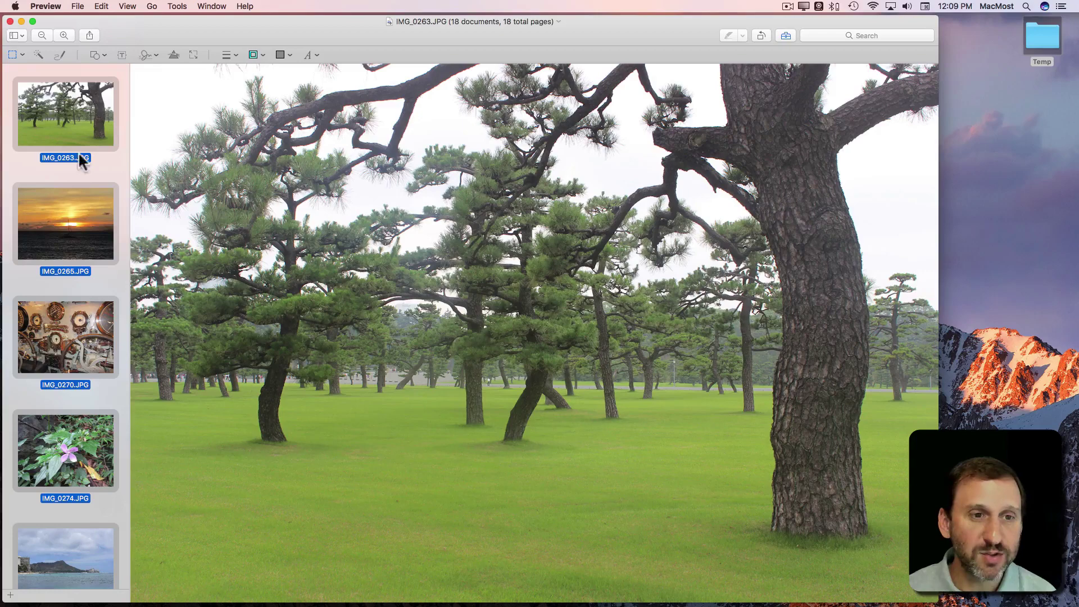
click(177, 7)
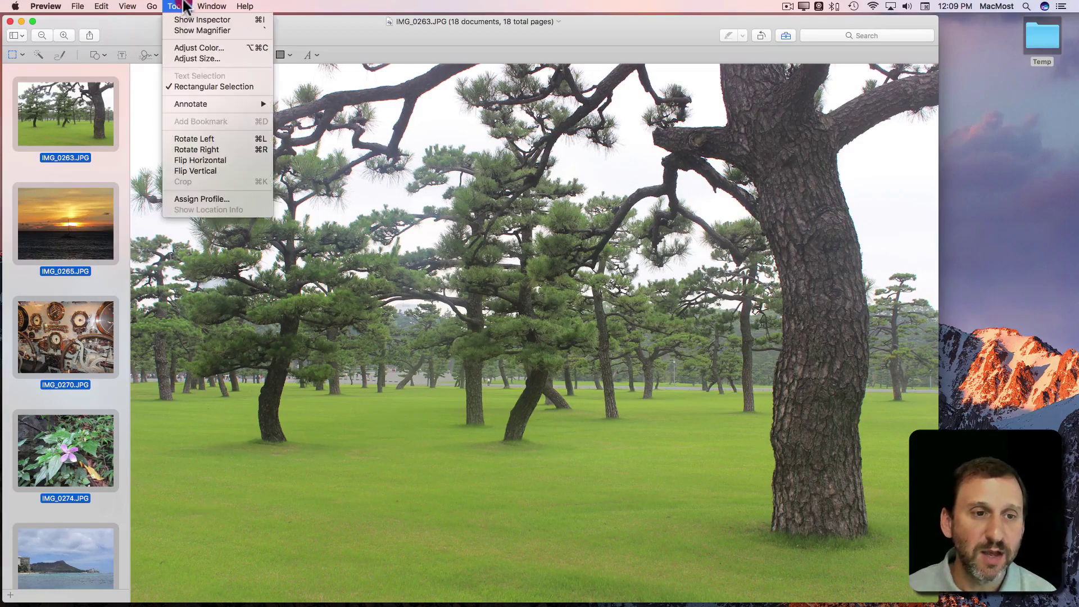
click(195, 49)
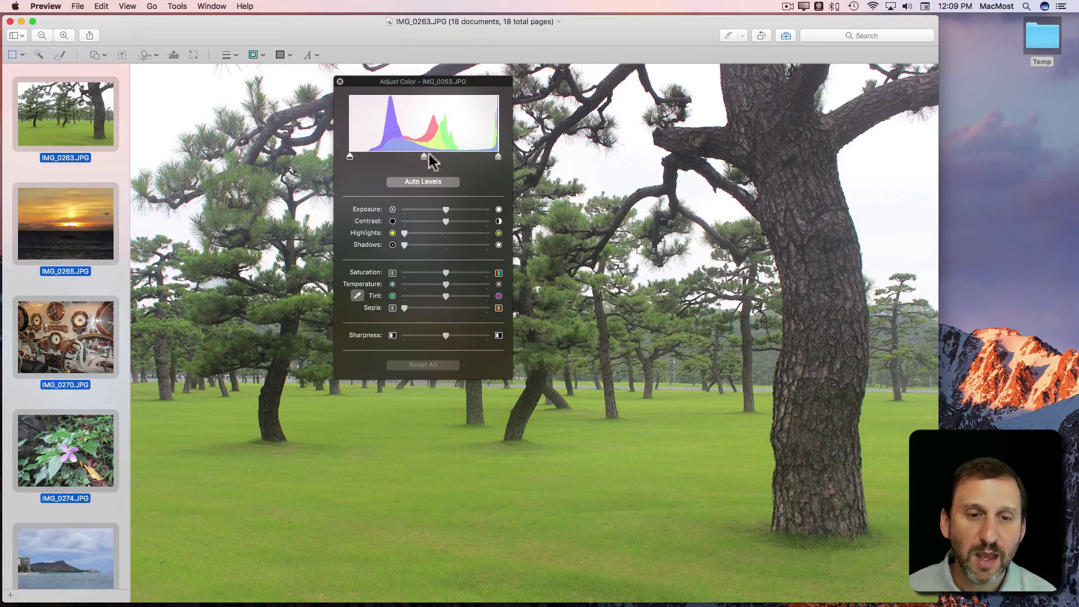
drag(496, 157, 437, 157)
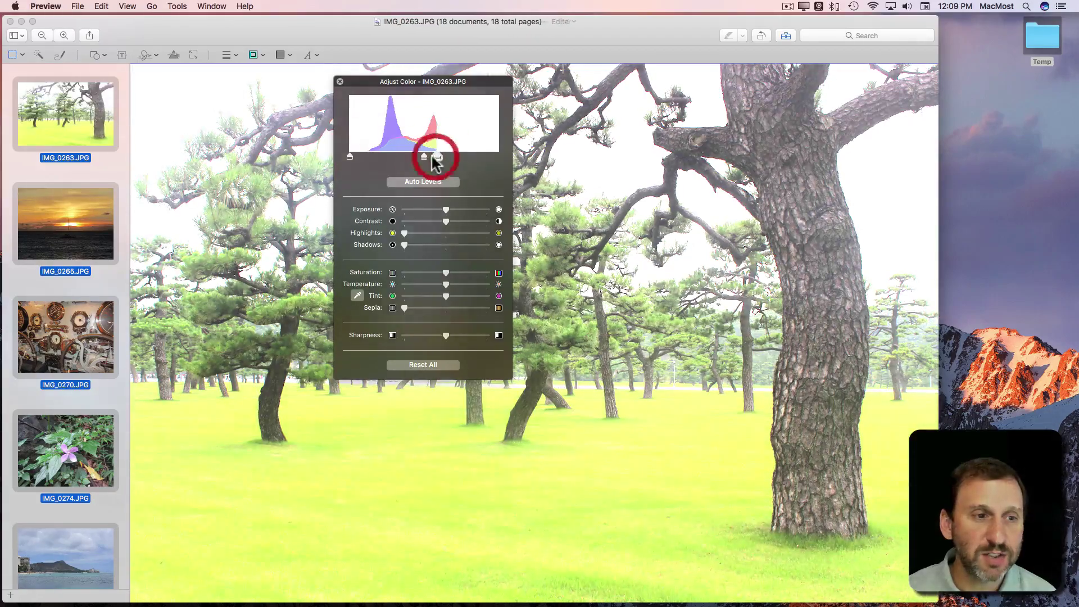